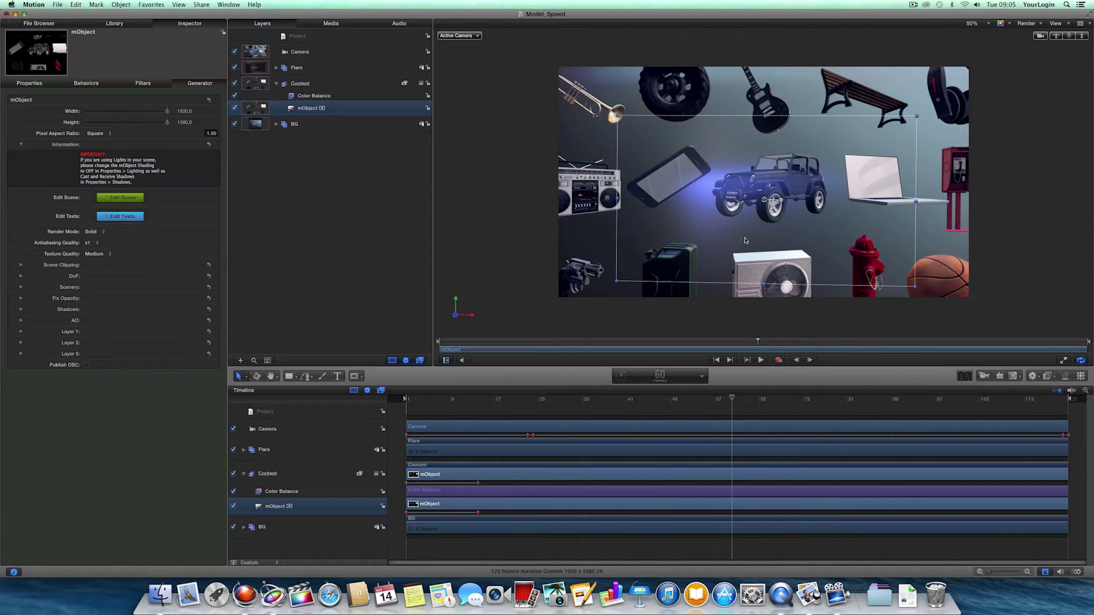
# View the plugin's version in About mObject, then accept the scene with OK to return to Motion
pyautogui.click(245, 595)
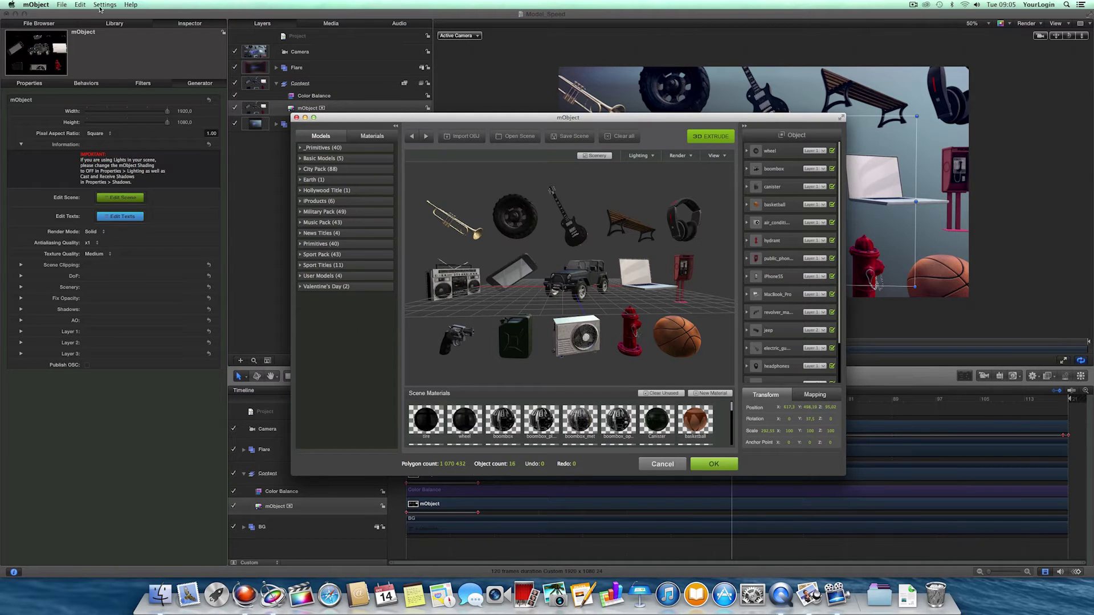
pyautogui.click(36, 4)
pyautogui.click(45, 14)
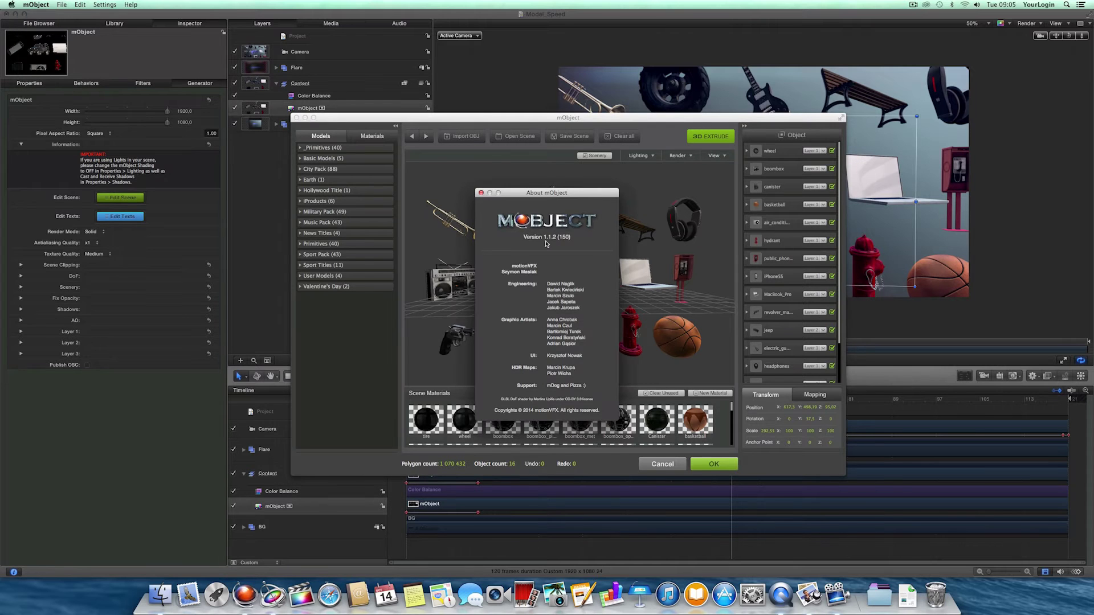
pyautogui.click(480, 193)
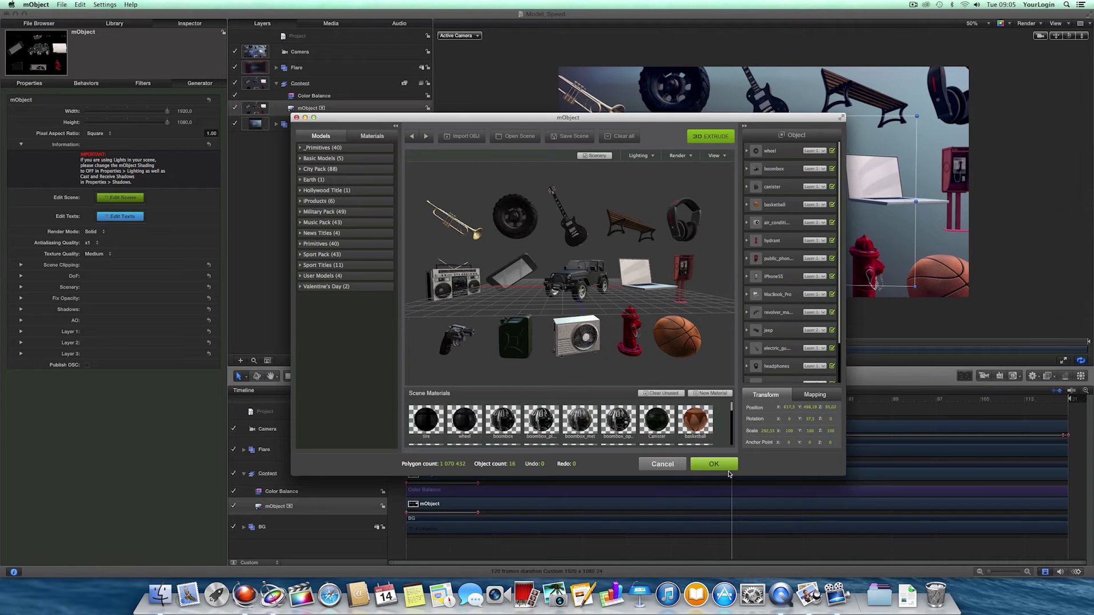
pyautogui.click(726, 464)
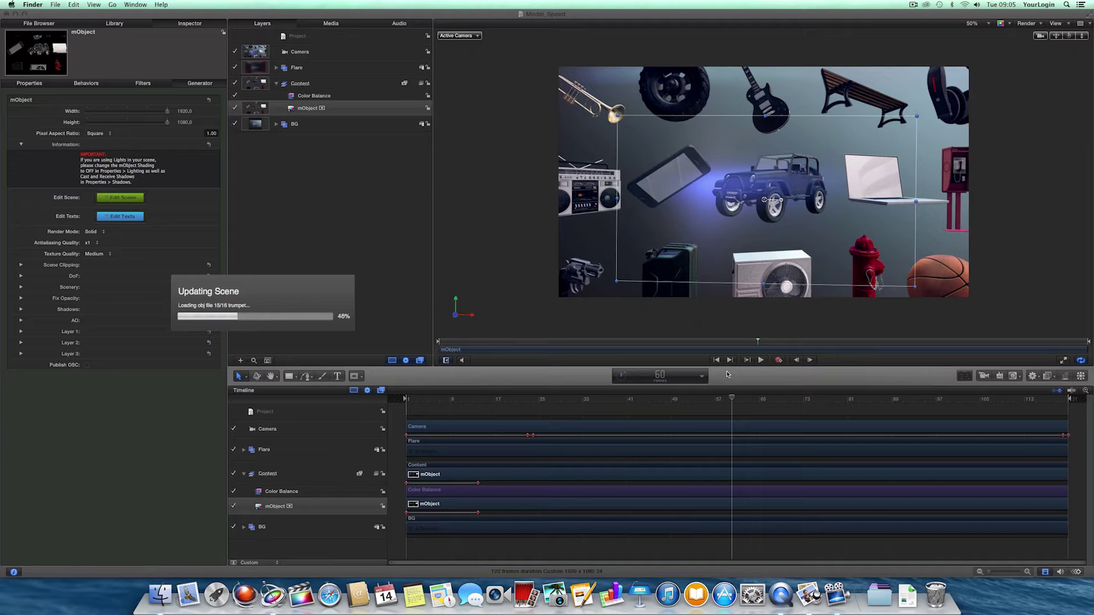
# Play the 16-model scene animation, restart it to watch the frame rate, then stop
pyautogui.click(761, 360)
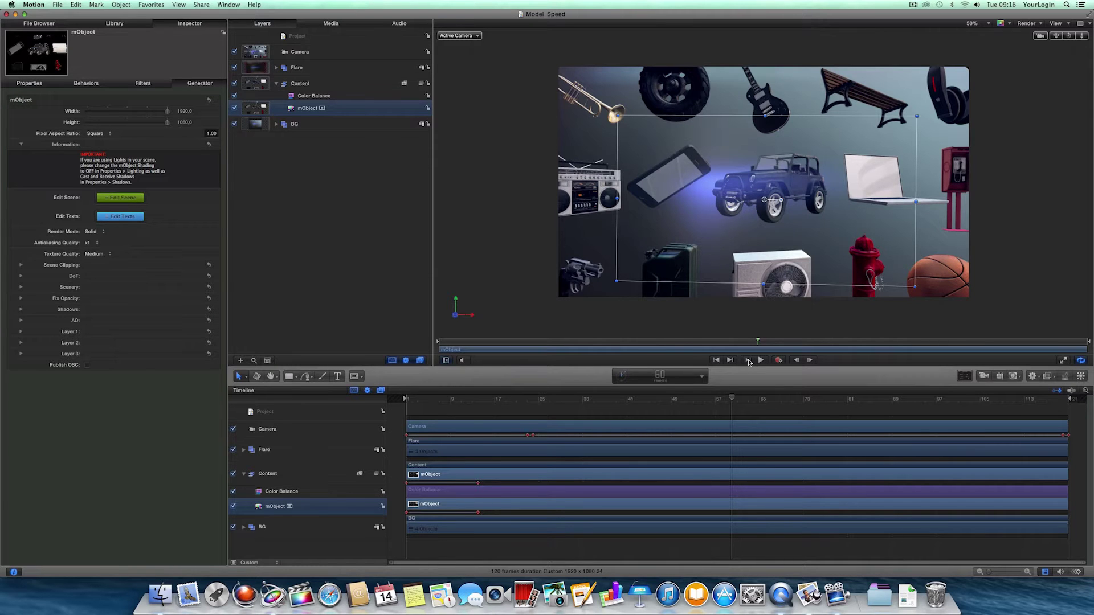
pyautogui.click(748, 361)
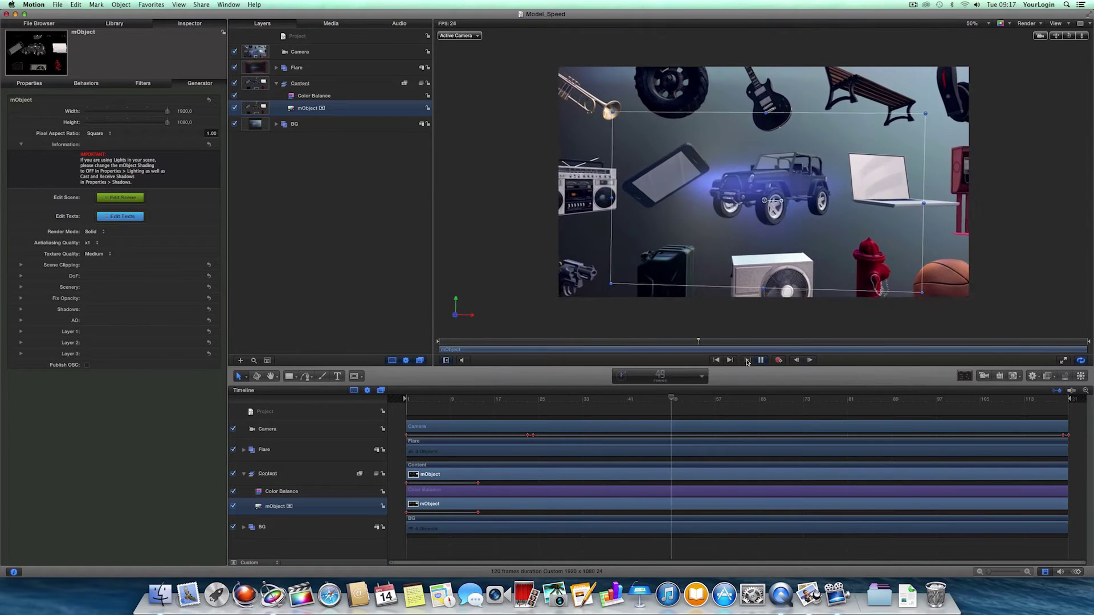
pyautogui.click(761, 360)
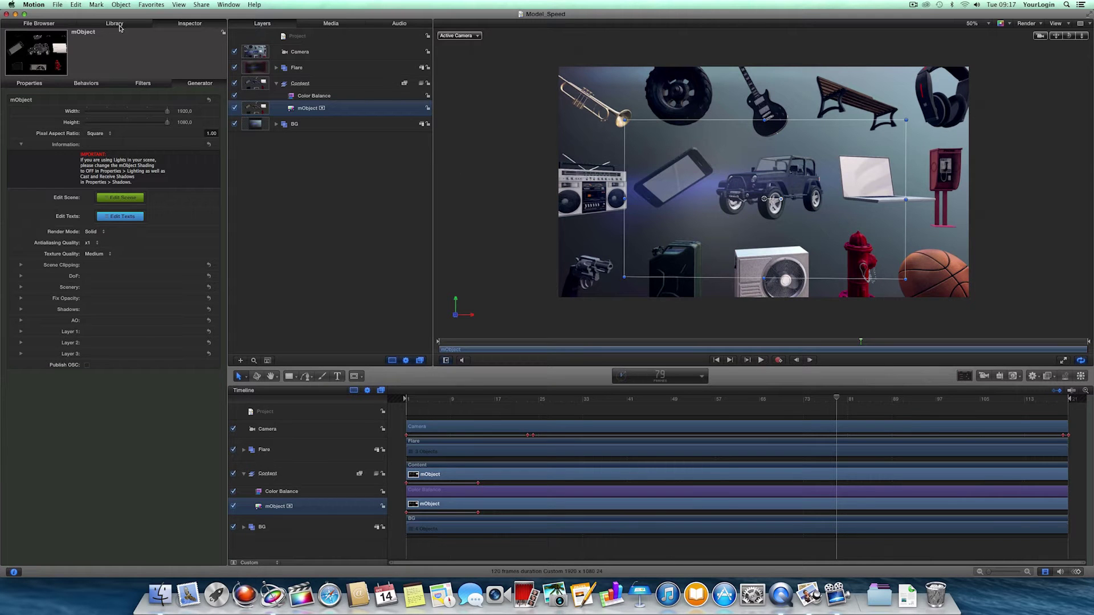
# Uncheck Limit playback speed to project frame rate in Time preferences and replay the scene
pyautogui.click(34, 4)
pyautogui.click(35, 29)
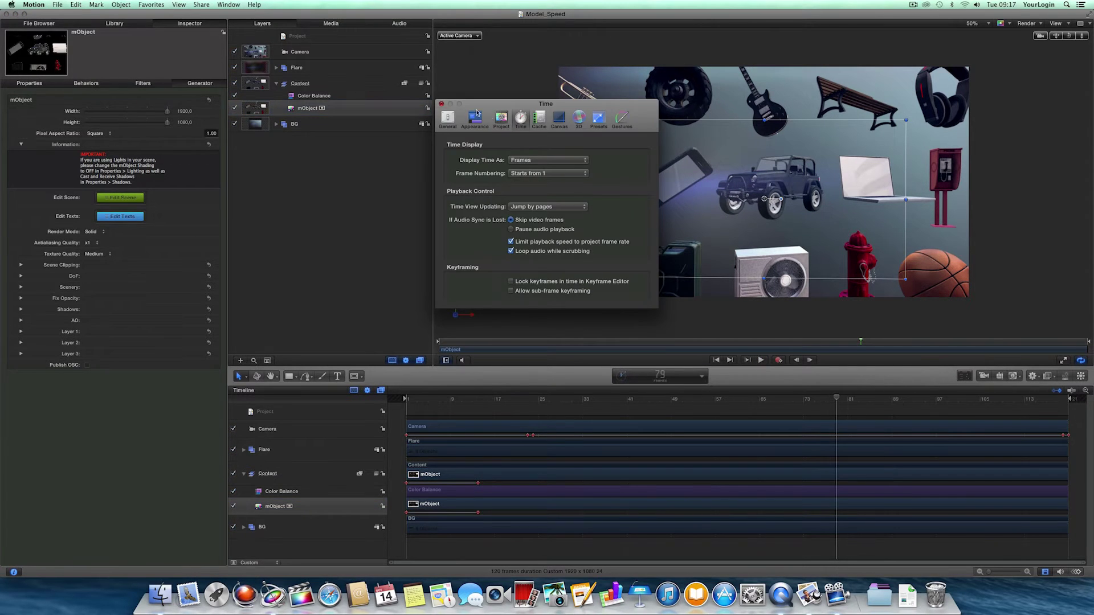
pyautogui.click(523, 246)
pyautogui.press('super+w')
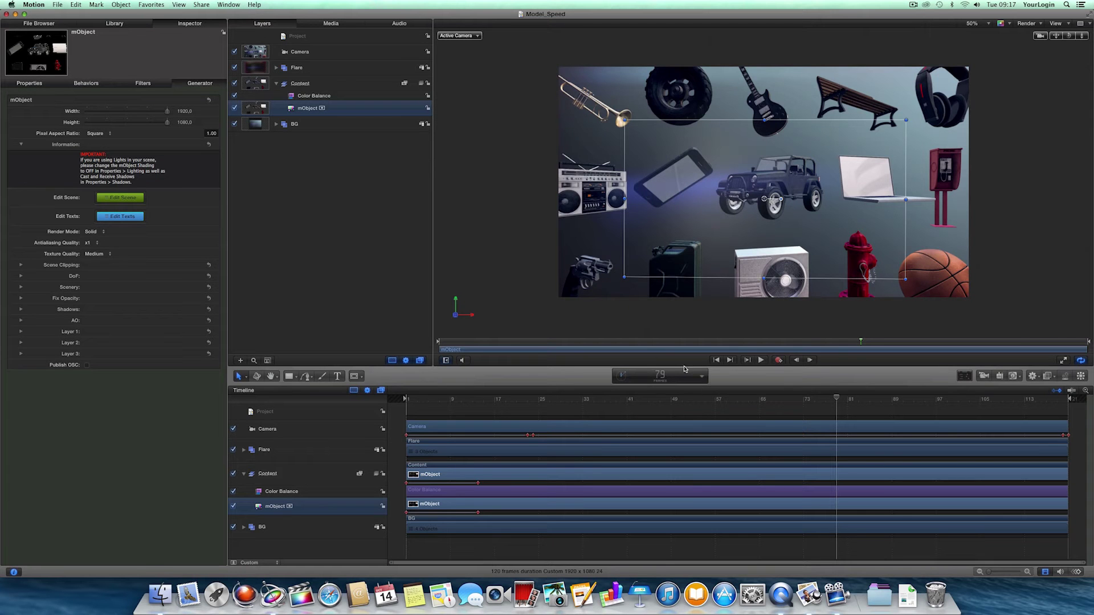
pyautogui.click(747, 360)
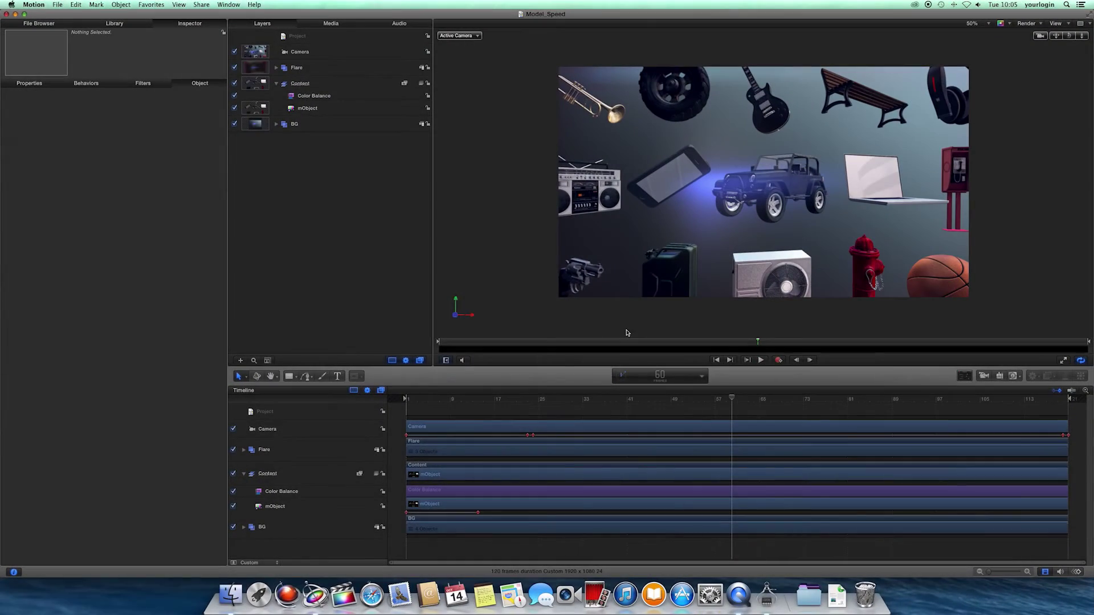
# Check the Mac's specs in About This Mac, then return to Motion and replay the scene
pyautogui.press('super+Tab')
pyautogui.press('super+Tab')
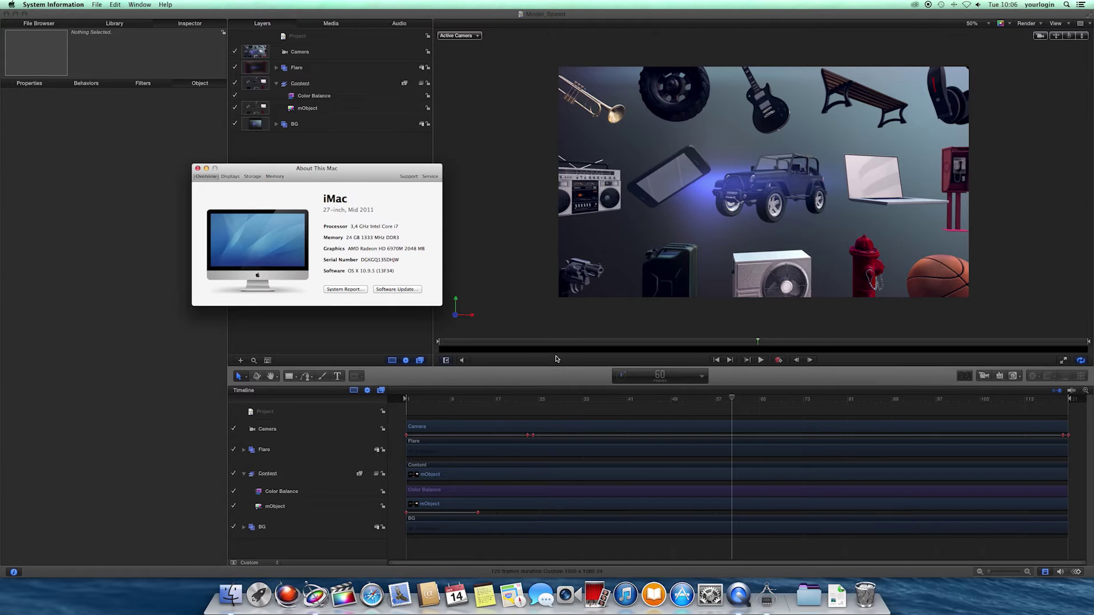
pyautogui.click(670, 365)
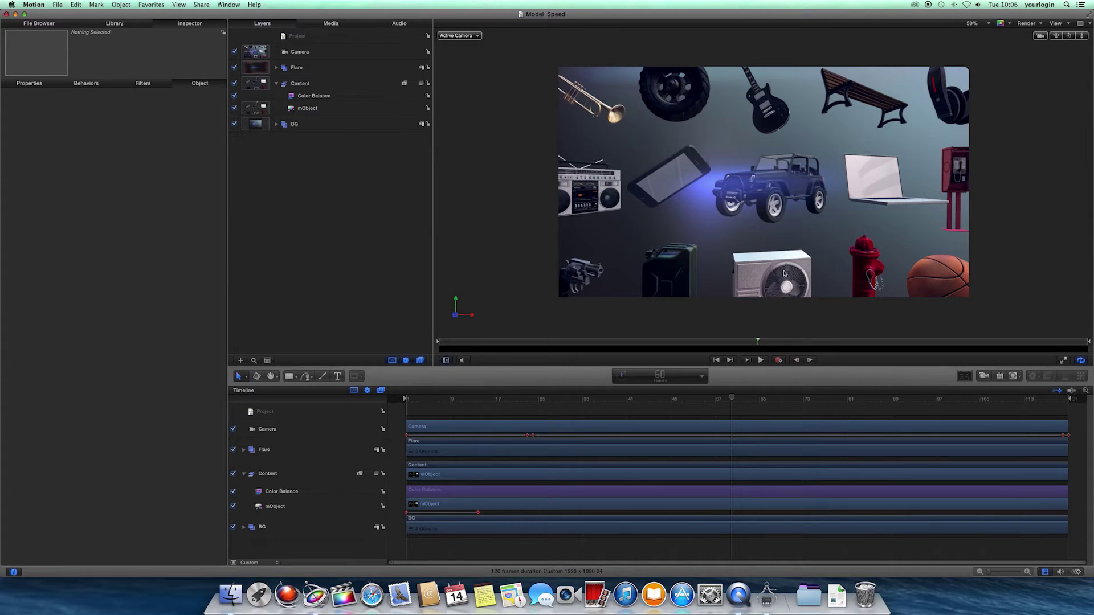
pyautogui.click(760, 360)
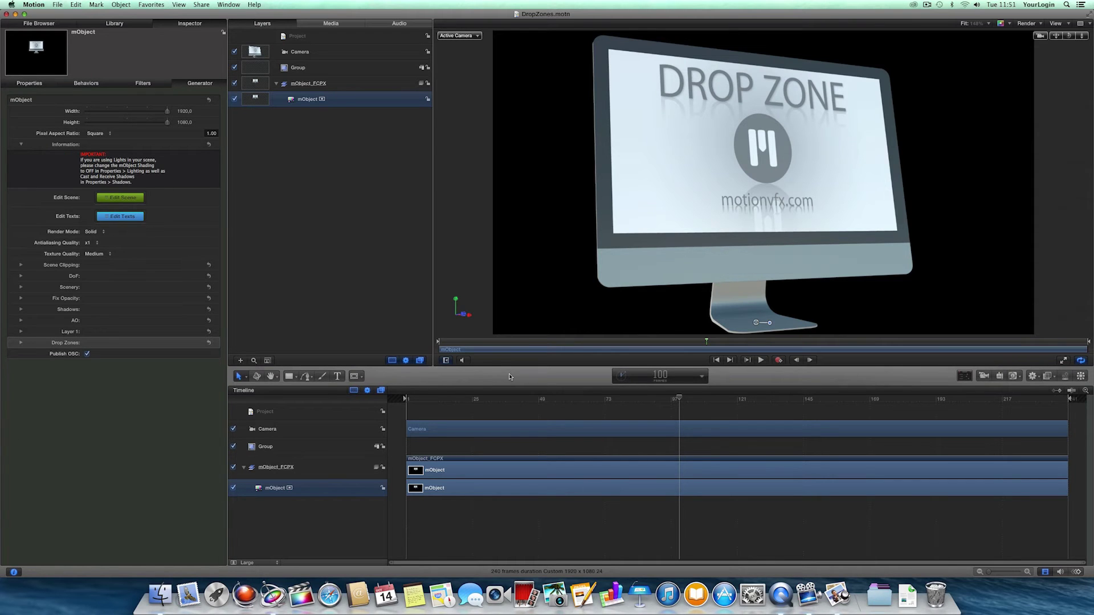
# Add the 53_00_06.mov flower clip to Group, hide Group, and assign it to Drop Zone 1
pyautogui.click(21, 342)
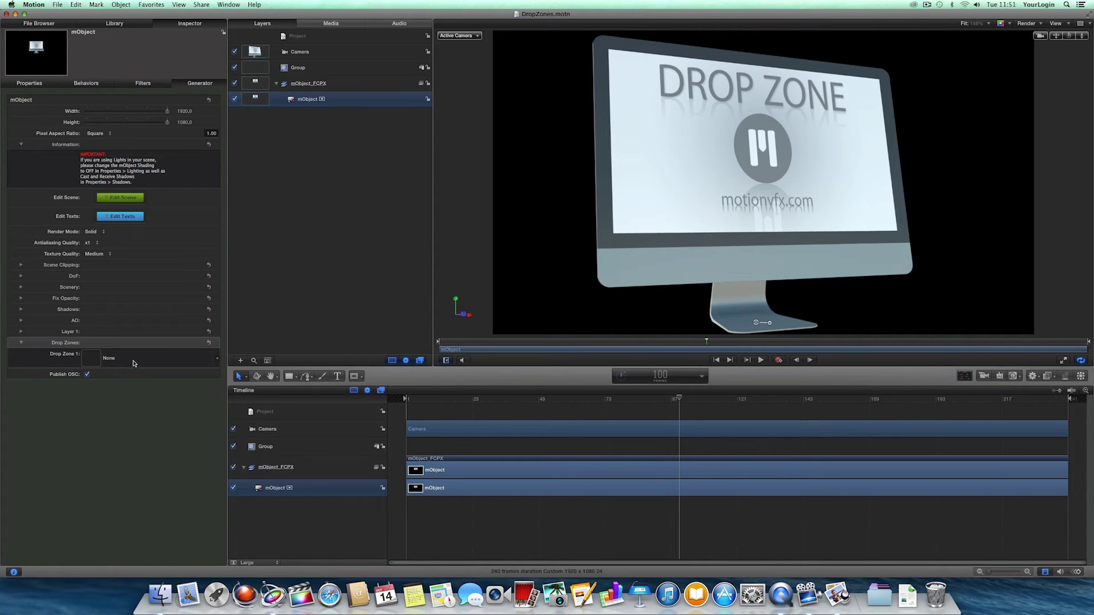
pyautogui.click(54, 24)
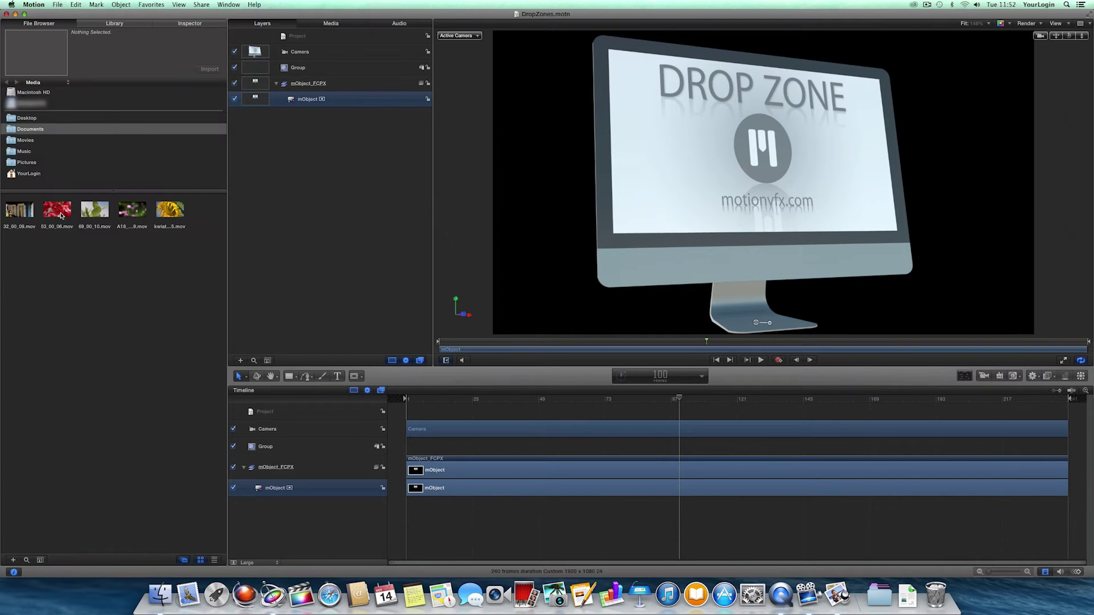
pyautogui.moveTo(61, 215); pyautogui.dragTo(88, 358)
pyautogui.click(216, 30)
pyautogui.click(300, 115)
pyautogui.click(234, 67)
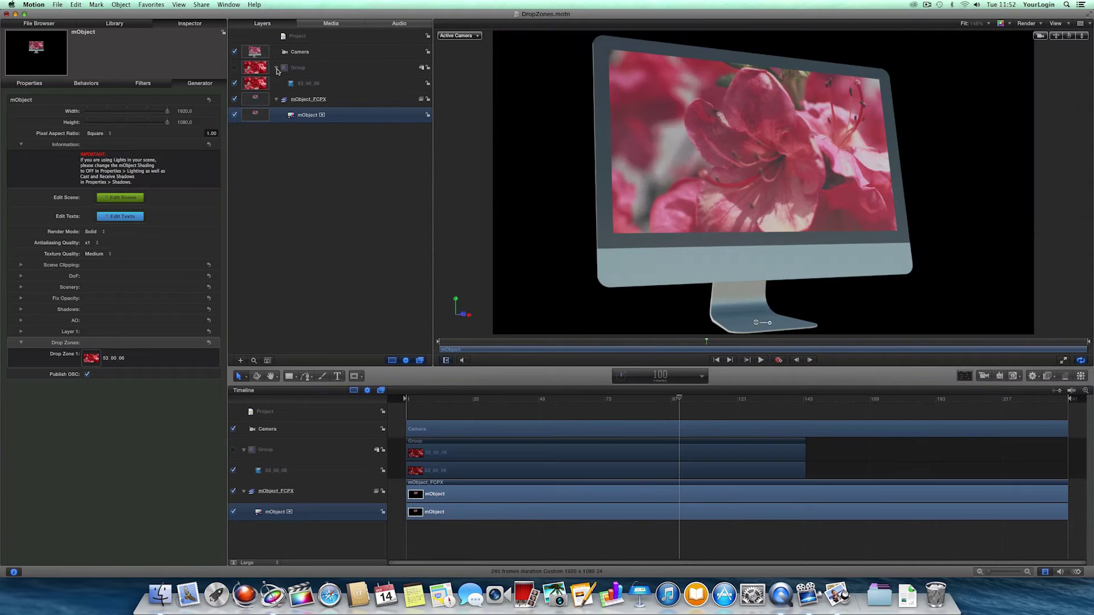
pyautogui.moveTo(284, 69); pyautogui.dragTo(92, 358)
# Draw three rectangles in the Group: two small ones on the iMac screen, one large below
pyautogui.click(289, 70)
pyautogui.click(289, 376)
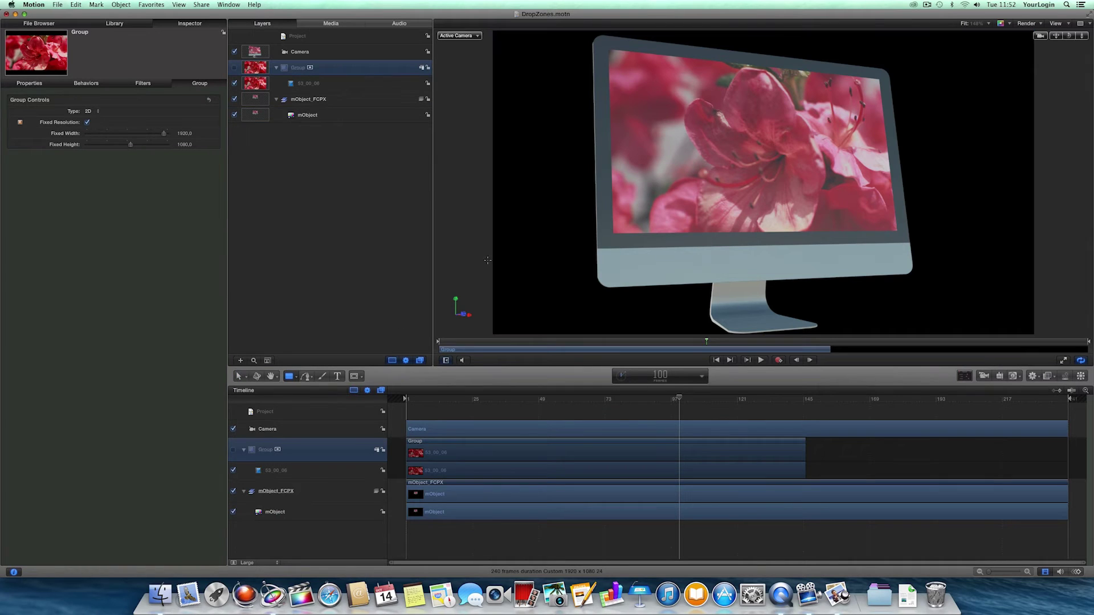
pyautogui.moveTo(541, 135); pyautogui.dragTo(576, 167)
pyautogui.moveTo(910, 98); pyautogui.dragTo(991, 159)
pyautogui.moveTo(854, 233); pyautogui.dragTo(575, 309)
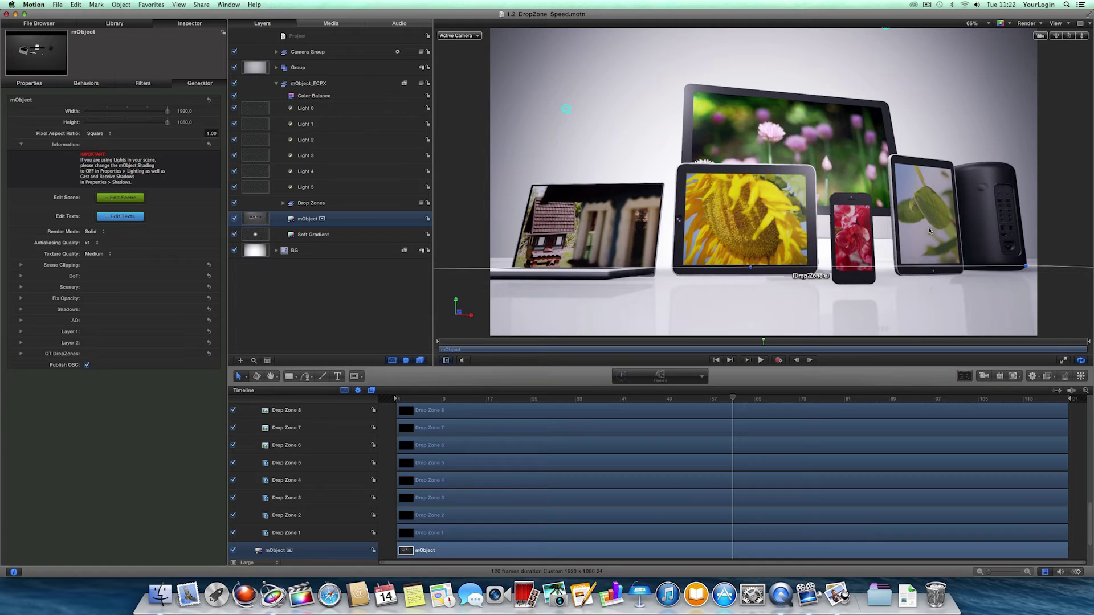
# Expand QT DropZones to see the linked movie paths and play the device scene
pyautogui.click(21, 355)
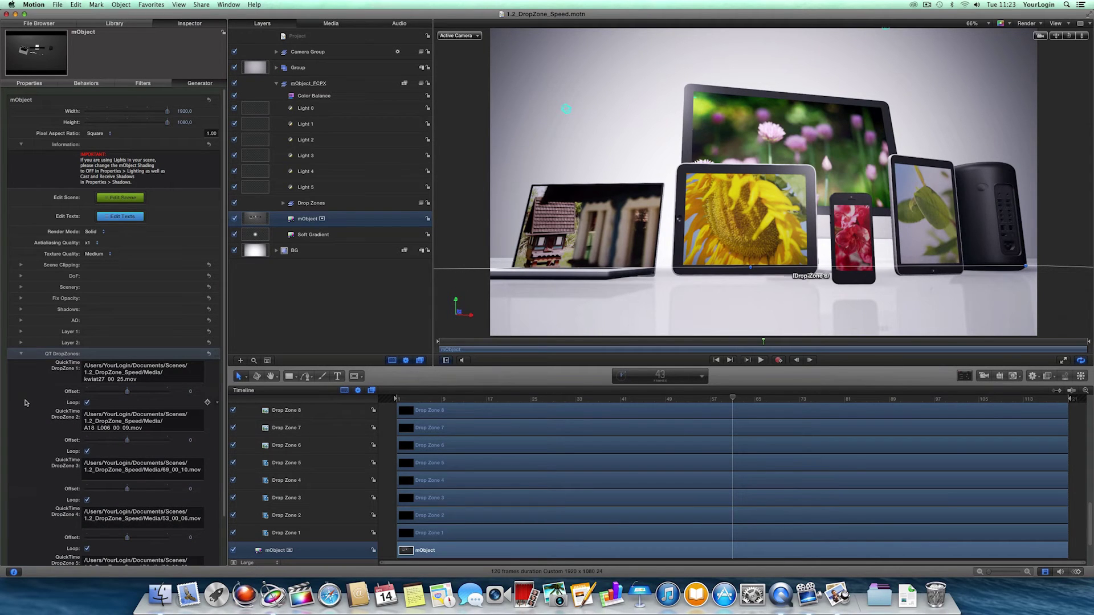
pyautogui.click(763, 362)
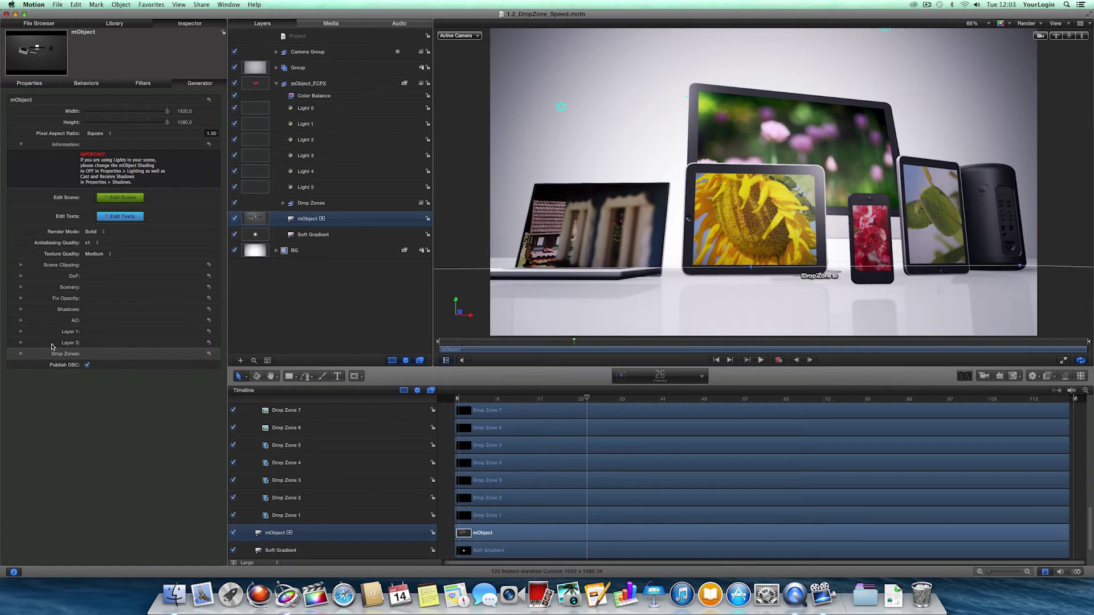
# Create Drop Zone 17, link it to the mObject's Drop Zone 1, and set its opacity to 0%
pyautogui.click(22, 354)
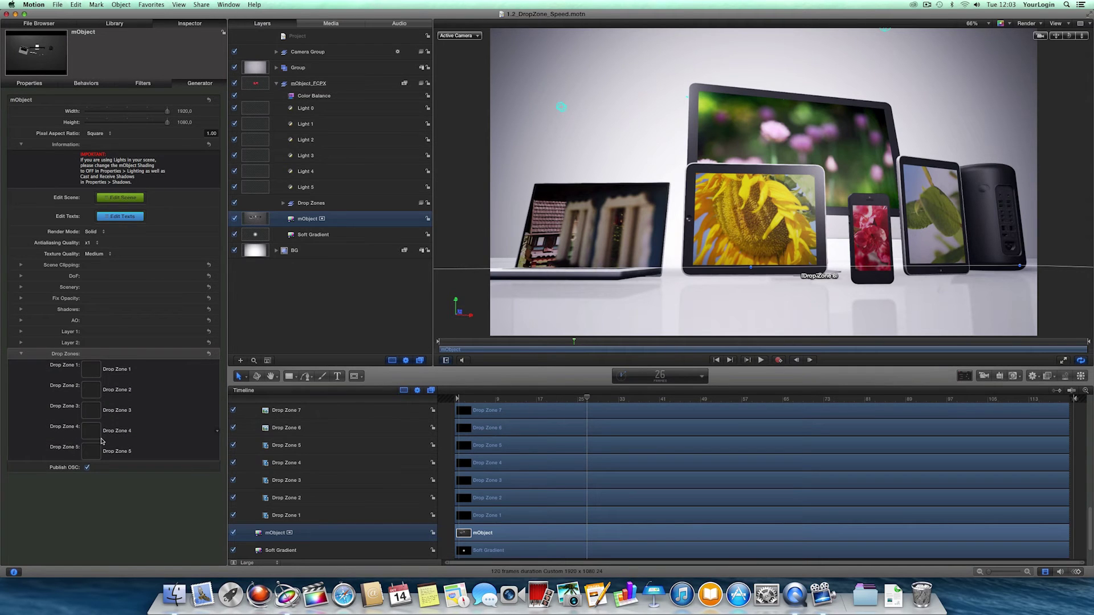
pyautogui.click(120, 5)
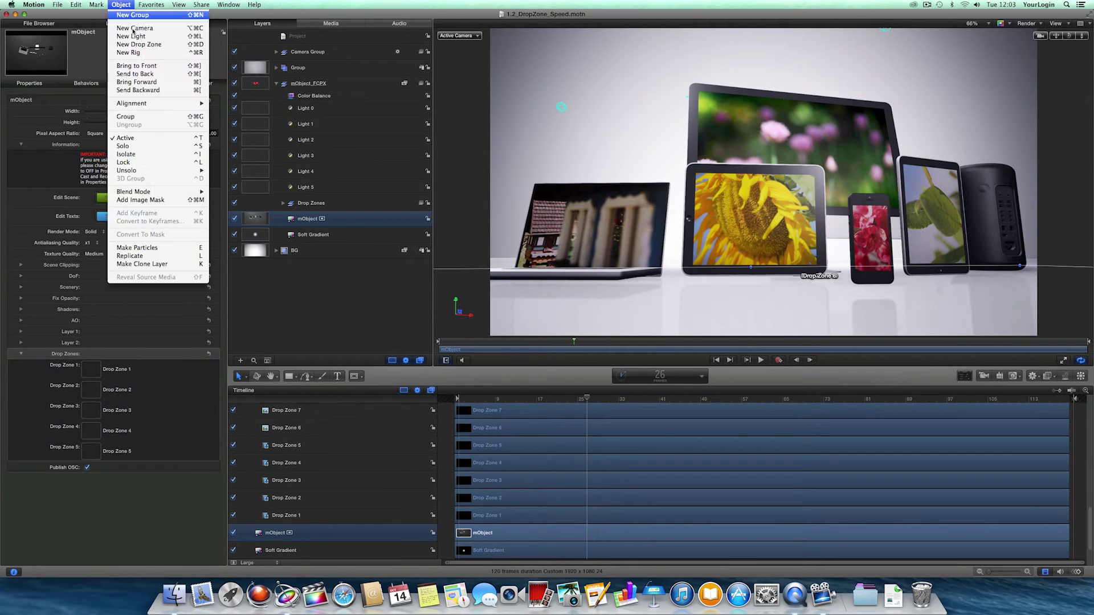
pyautogui.click(141, 45)
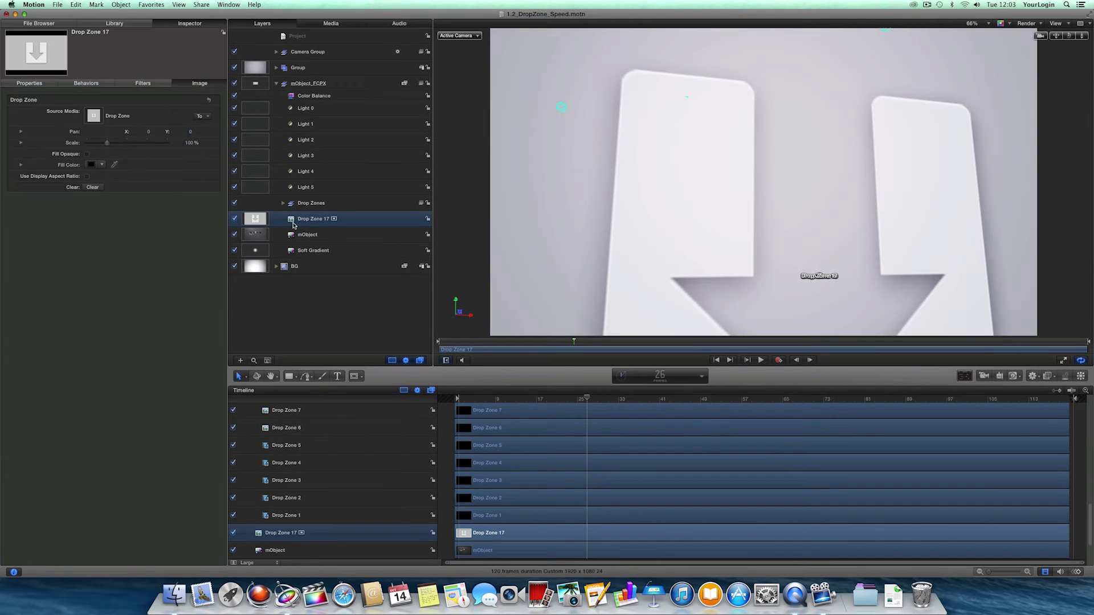
pyautogui.click(301, 238)
pyautogui.moveTo(292, 223); pyautogui.dragTo(91, 369)
pyautogui.click(308, 224)
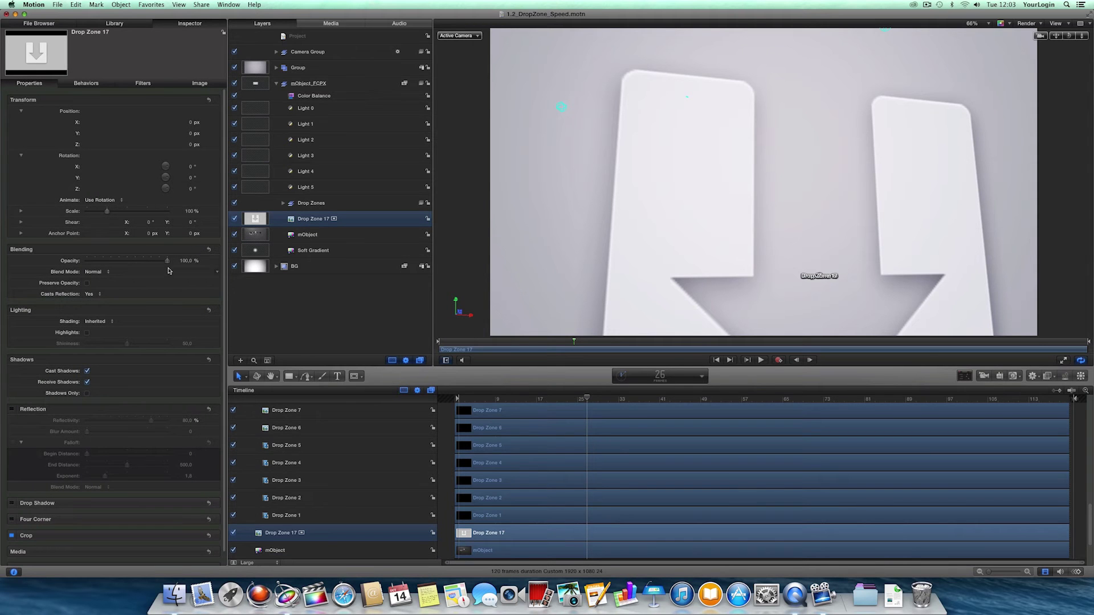
pyautogui.moveTo(167, 261); pyautogui.dragTo(59, 267)
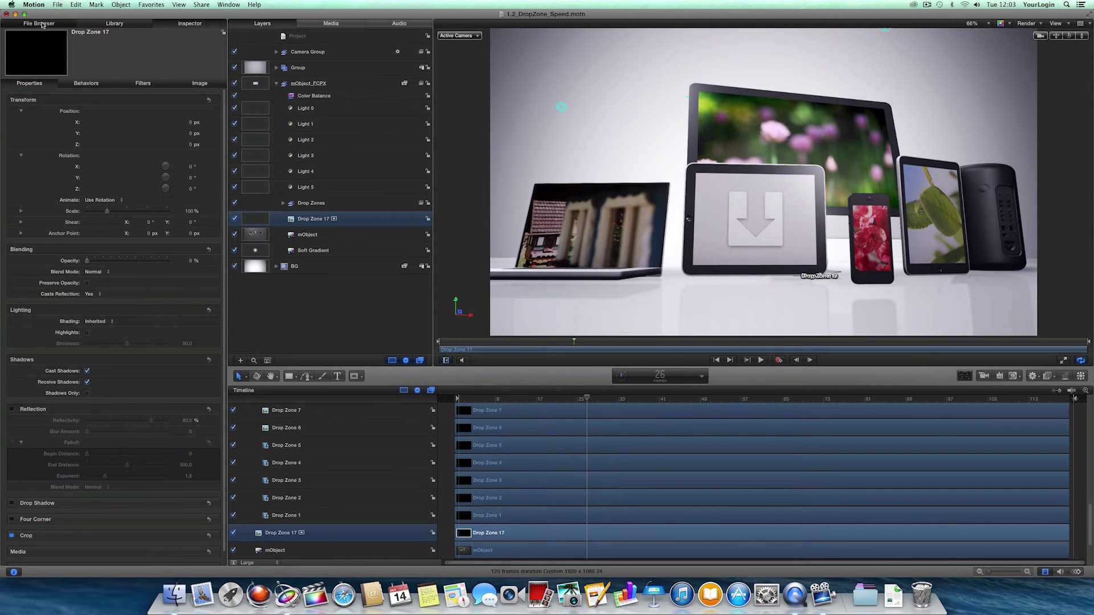
# Fill Drop Zone 17 with the kwiat27 sunflower clip and play the scene to preview it
pyautogui.click(39, 23)
pyautogui.moveTo(131, 212); pyautogui.dragTo(308, 222)
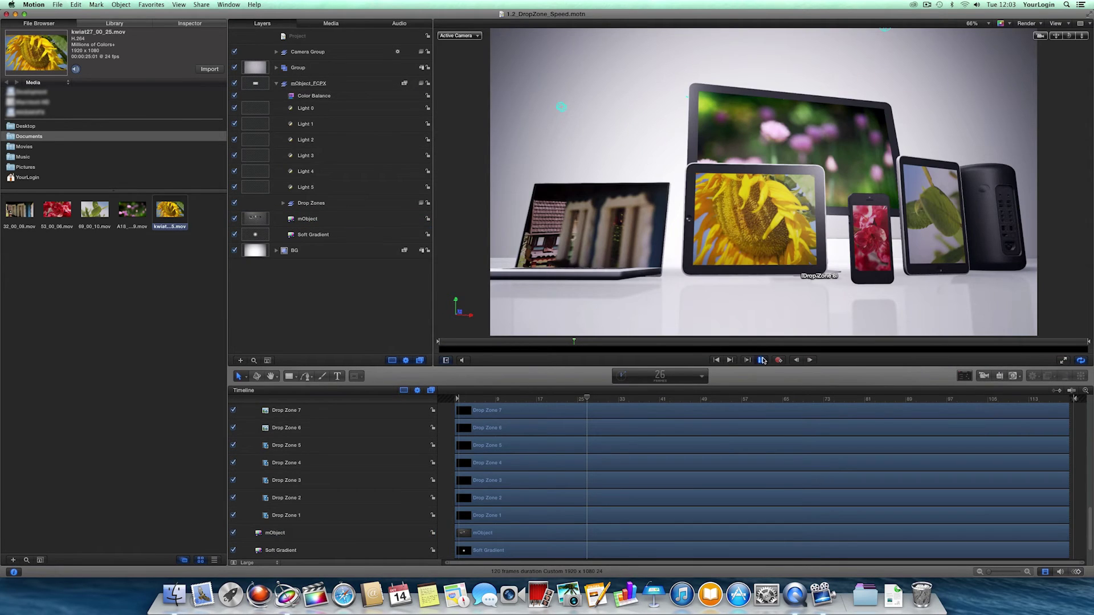
pyautogui.click(761, 360)
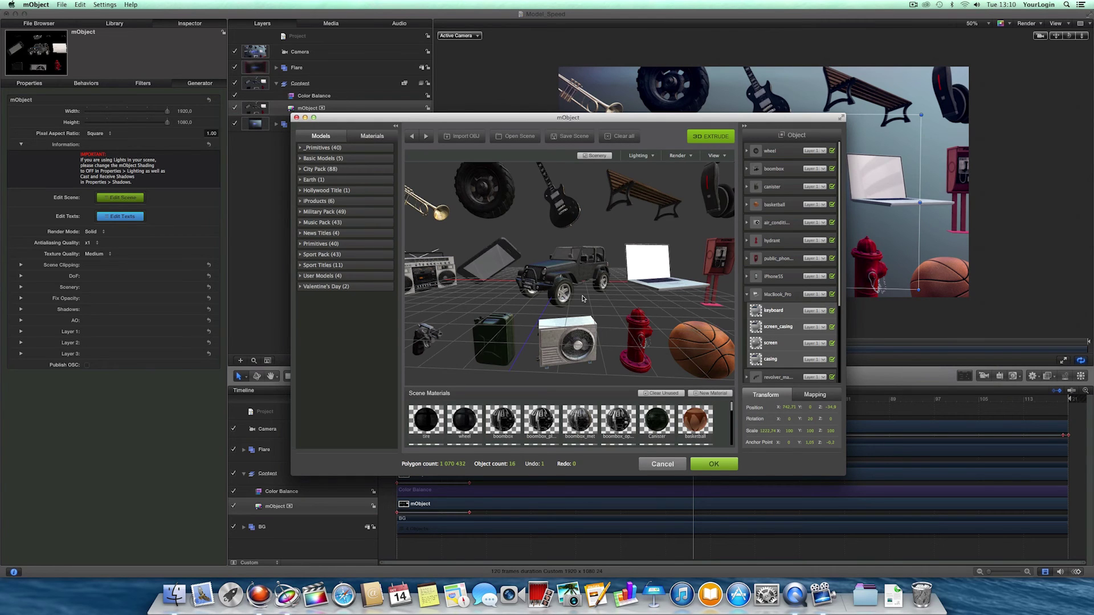
# In the Materials tab, add several new materials and bring up the newest material's options
pyautogui.click(372, 139)
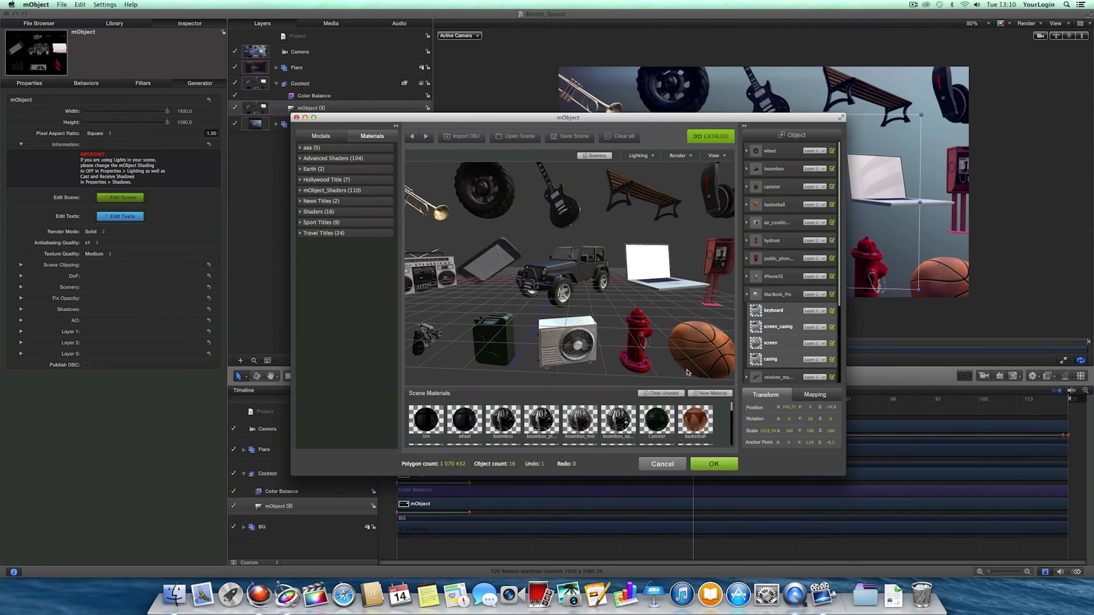
pyautogui.click(710, 393)
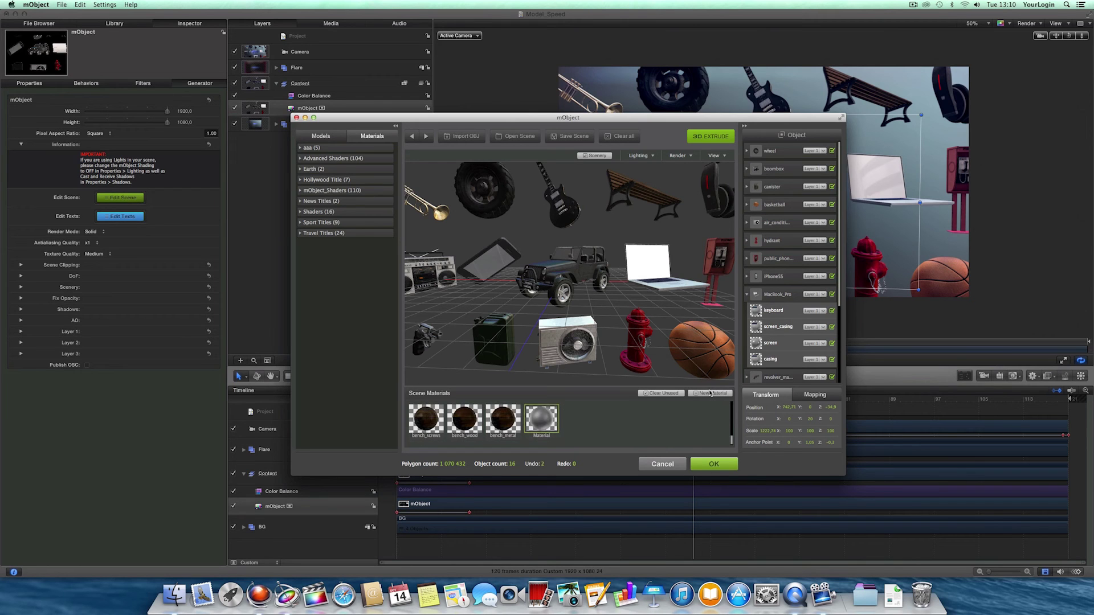
pyautogui.click(710, 393)
pyautogui.click(710, 393)
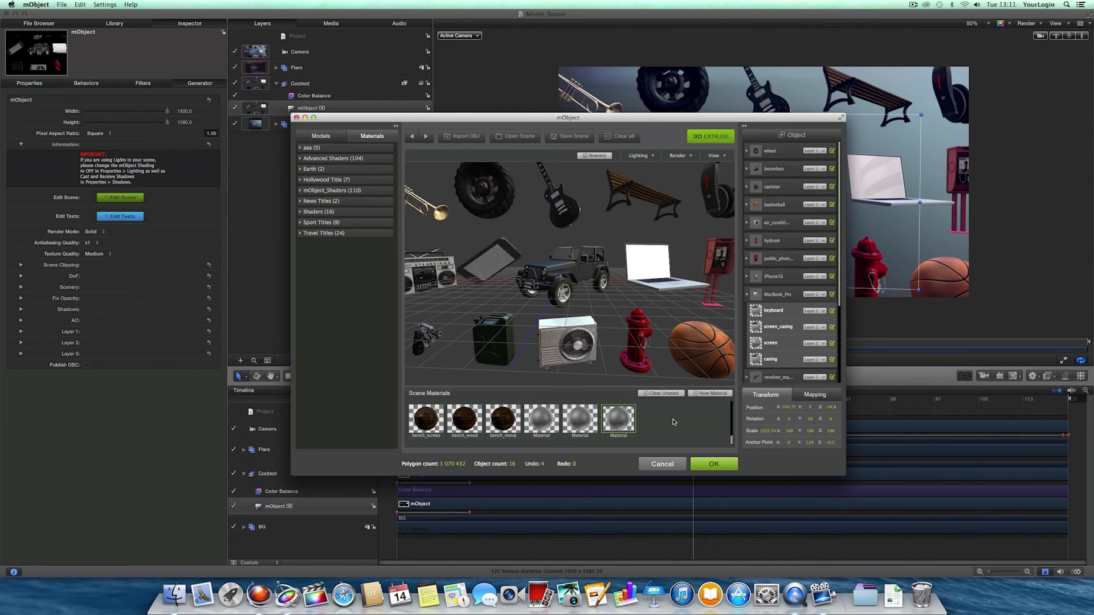
pyautogui.doubleClick(673, 422)
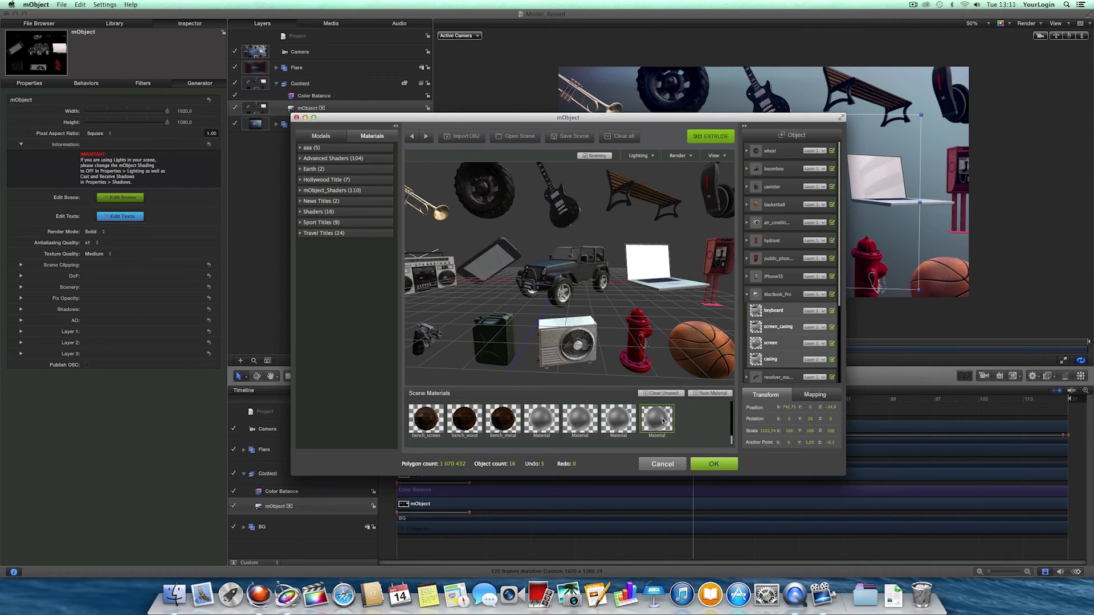
pyautogui.rightClick(670, 420)
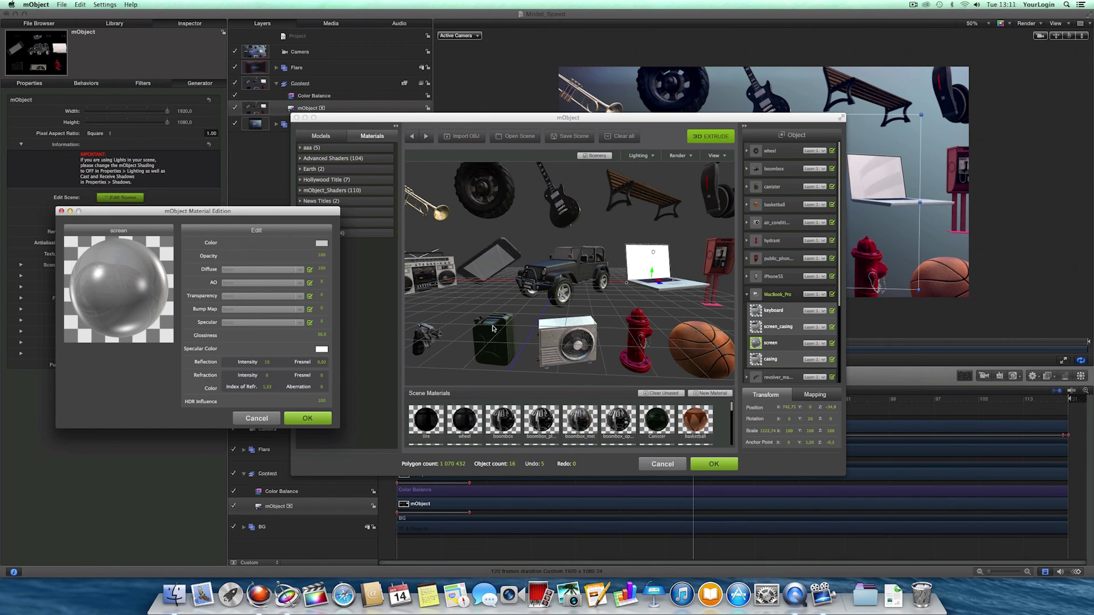
# Lower the screen material's HDR Influence to 93,7 and orbit the 3D scene to a new angle
pyautogui.moveTo(322, 402); pyautogui.dragTo(165, 398)
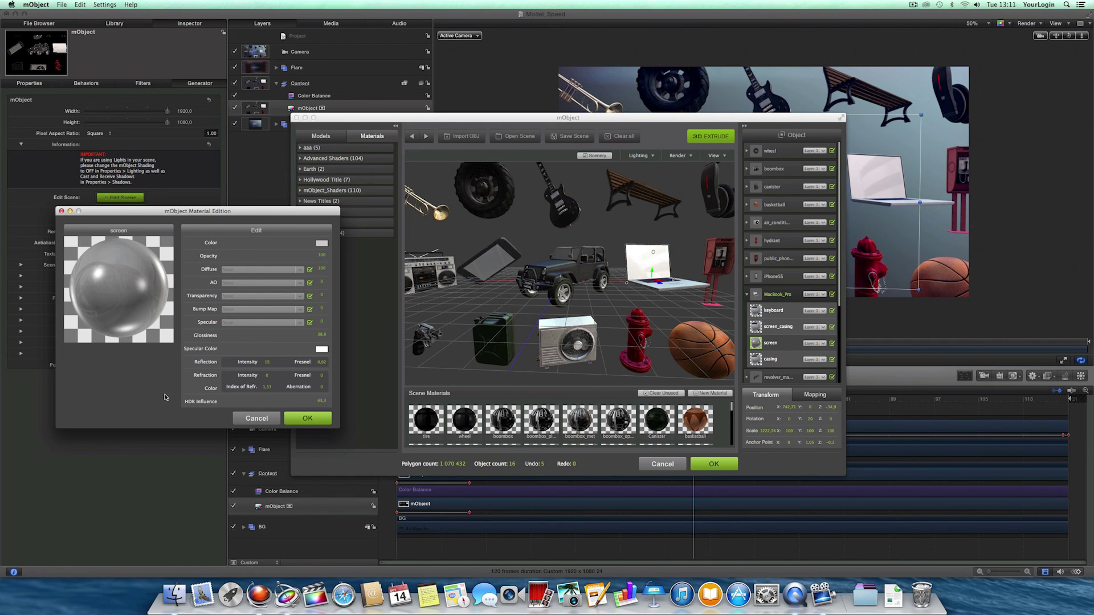
pyautogui.click(639, 301)
pyautogui.moveTo(641, 304)
pyautogui.mouseDown()
pyautogui.moveTo(605, 324)
pyautogui.moveTo(639, 308)
pyautogui.mouseUp()
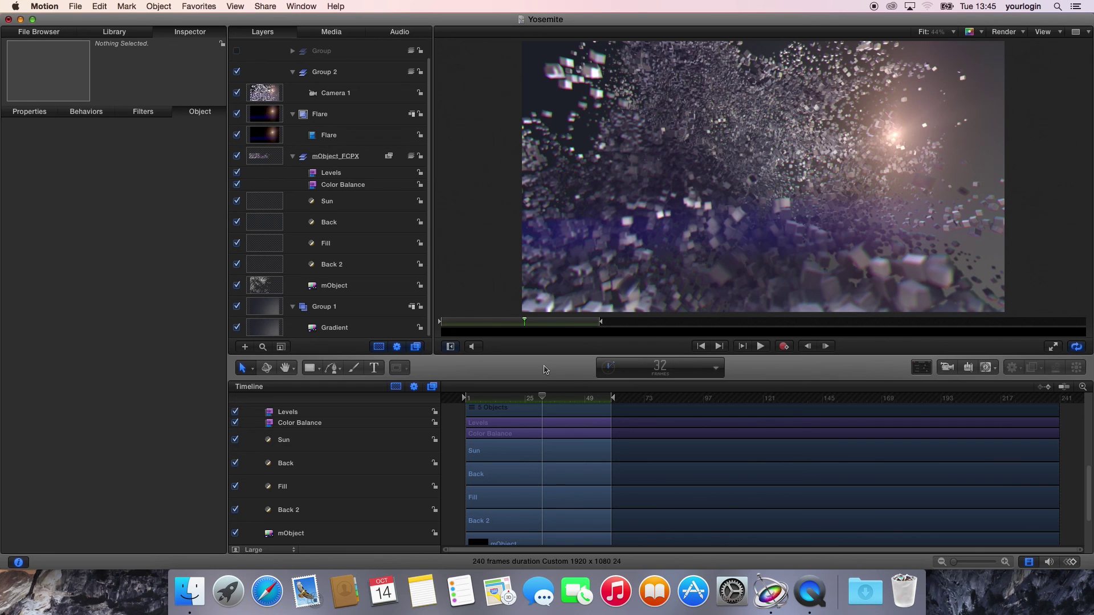
# Open About This Mac from the Apple menu and move its window to the left
pyautogui.click(15, 6)
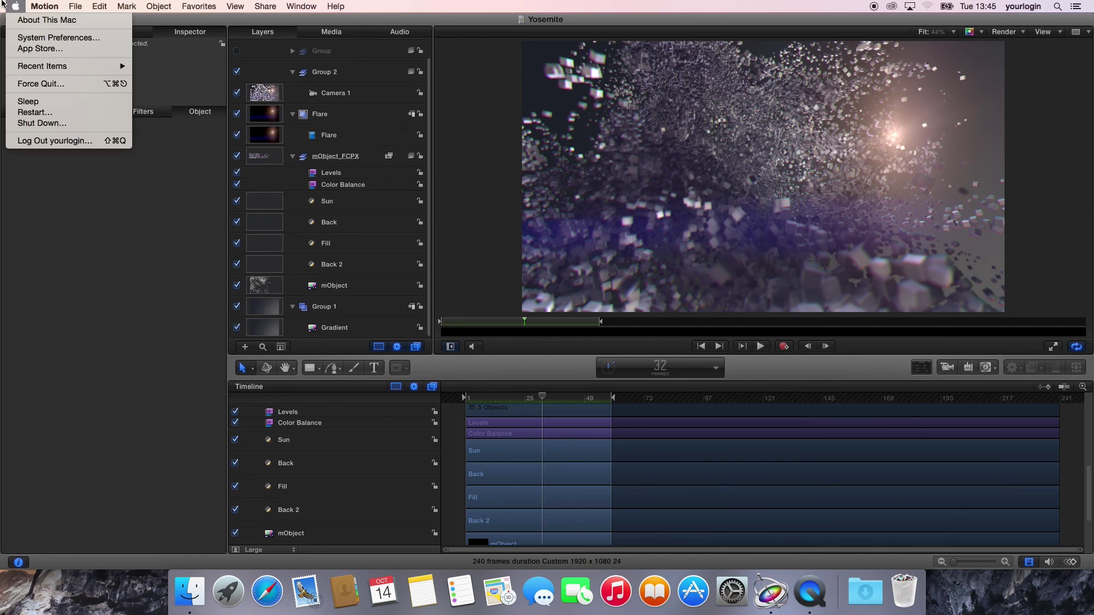
pyautogui.click(20, 22)
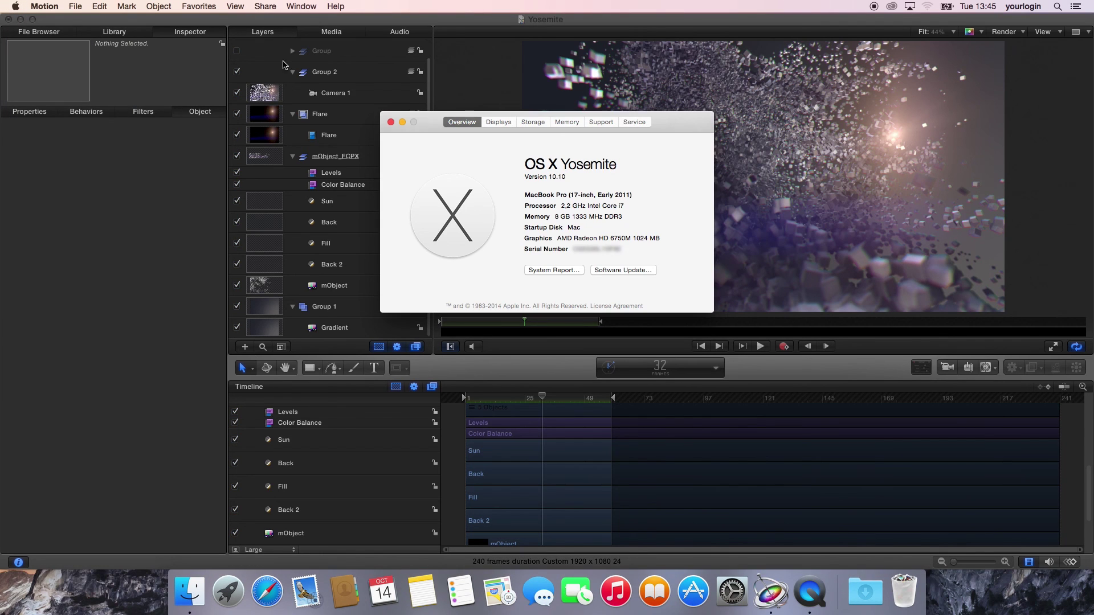
pyautogui.moveTo(429, 120); pyautogui.dragTo(174, 124)
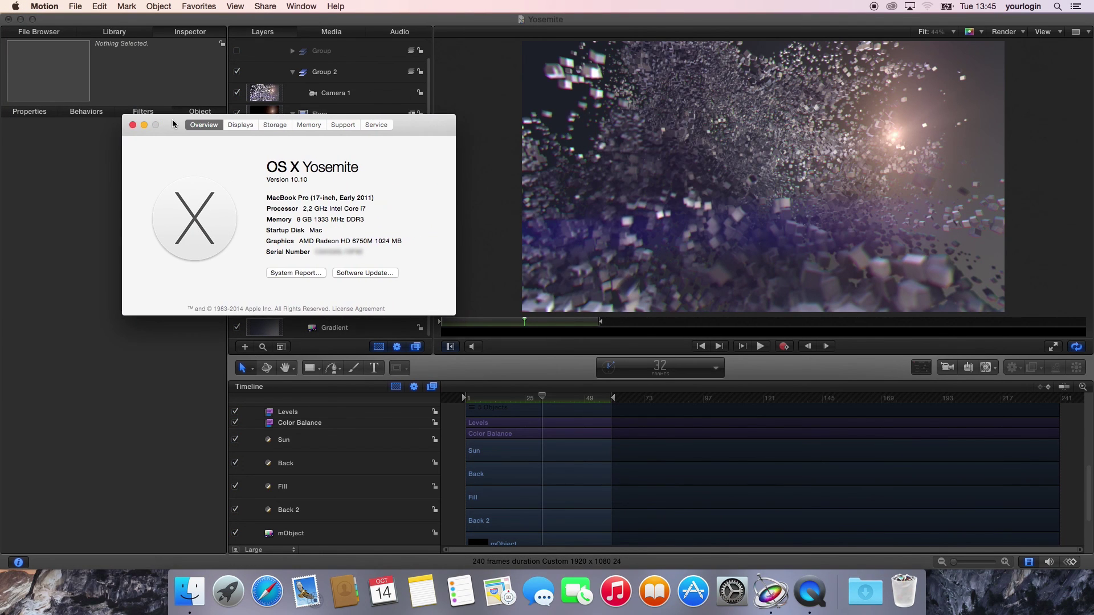